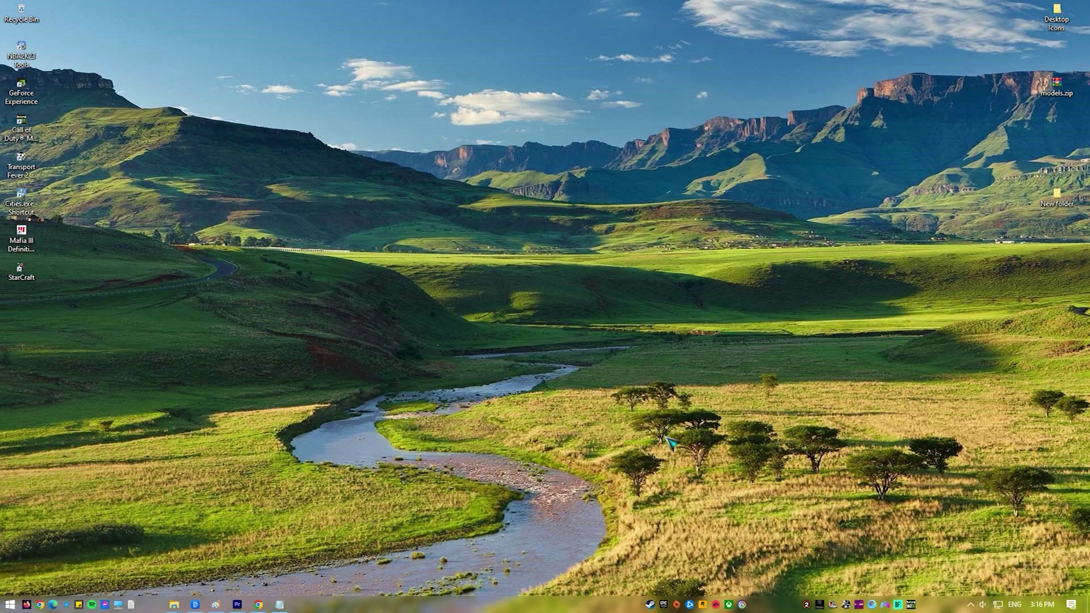
- Go to Settings > Network & Internet and open the Network reset page from Status
{"action": "key", "text": "super"}
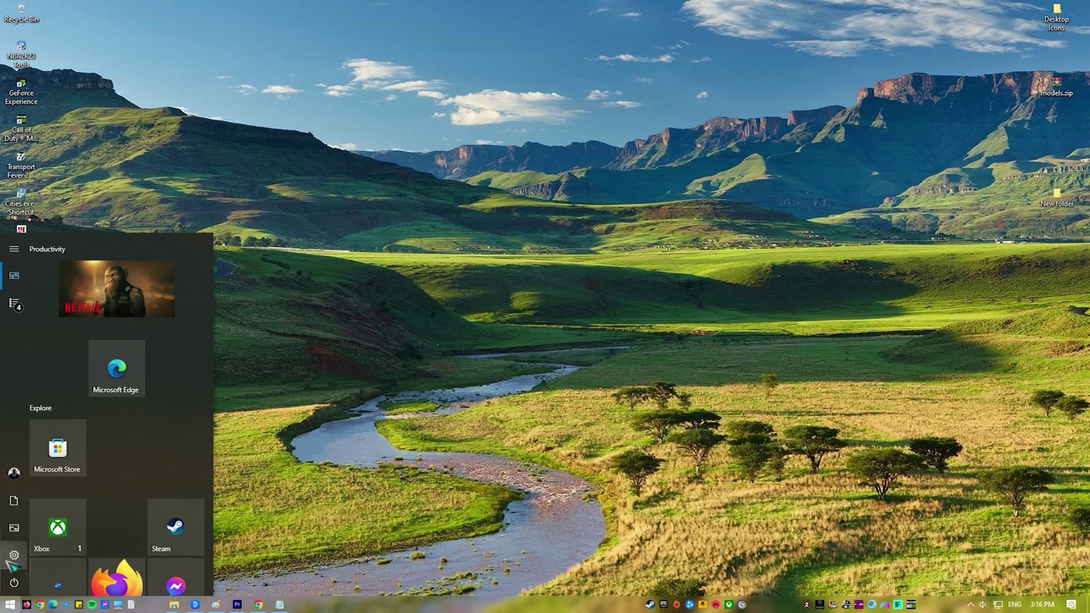
{"action": "left_click", "coordinate": [14, 555]}
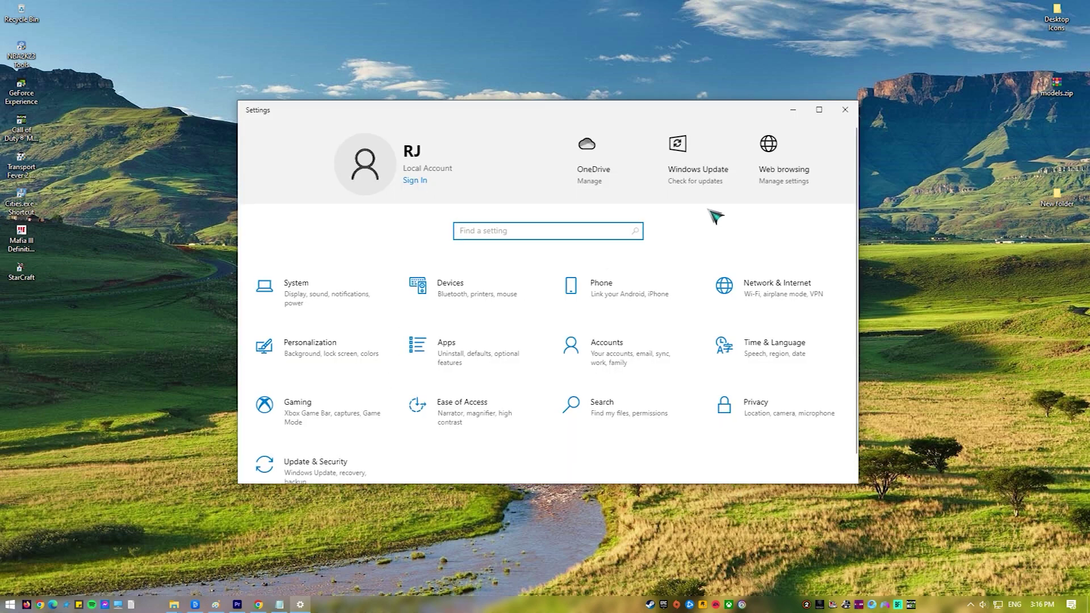
{"action": "left_click", "coordinate": [803, 308]}
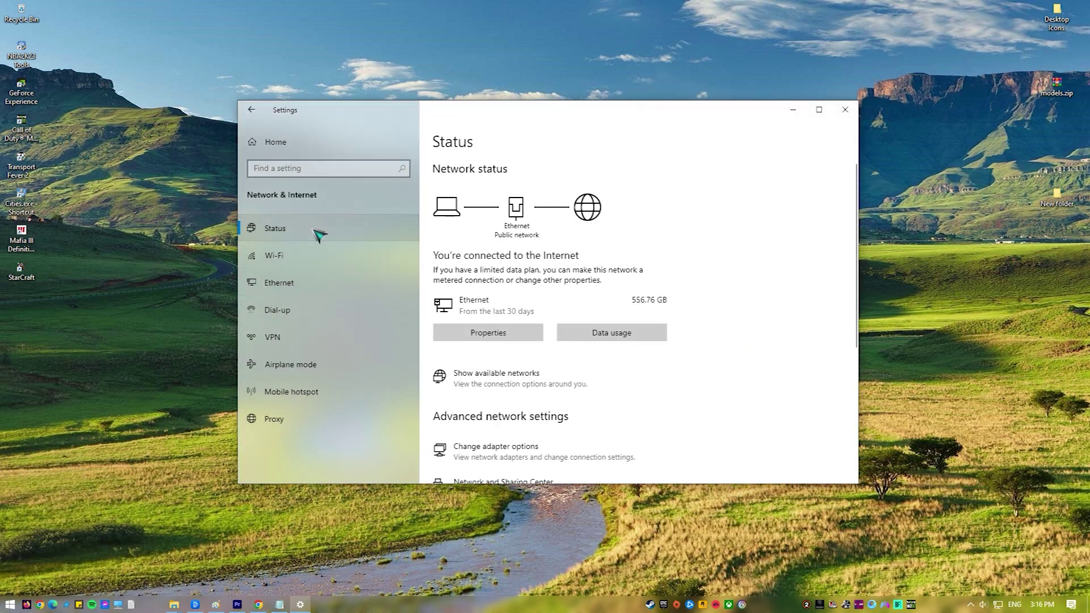
{"action": "scroll", "coordinate": [577, 411], "scroll_direction": "down", "scroll_amount": 1}
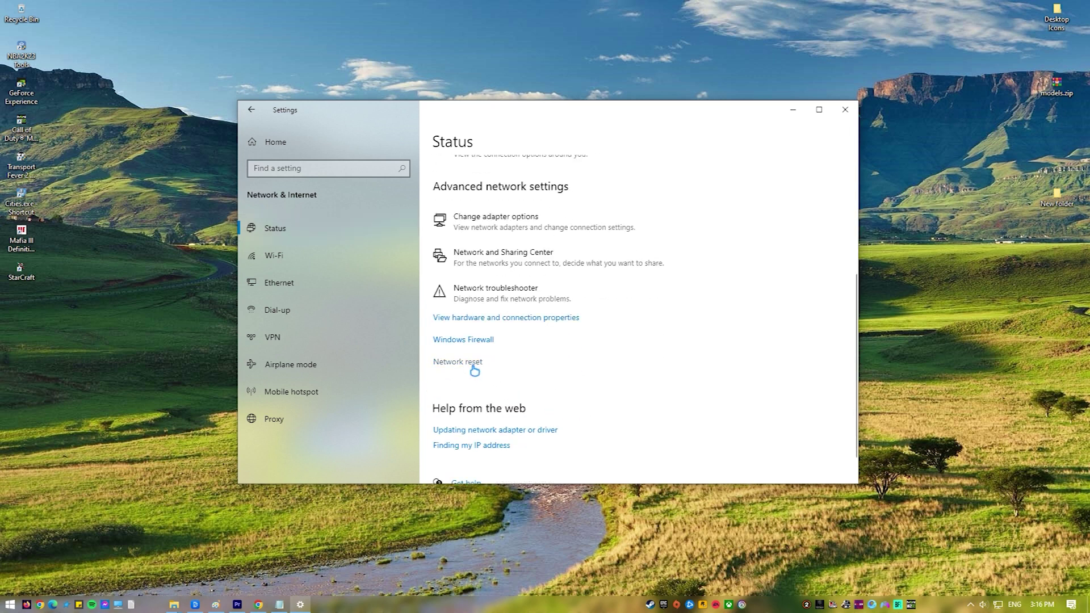
{"action": "left_click", "coordinate": [473, 365]}
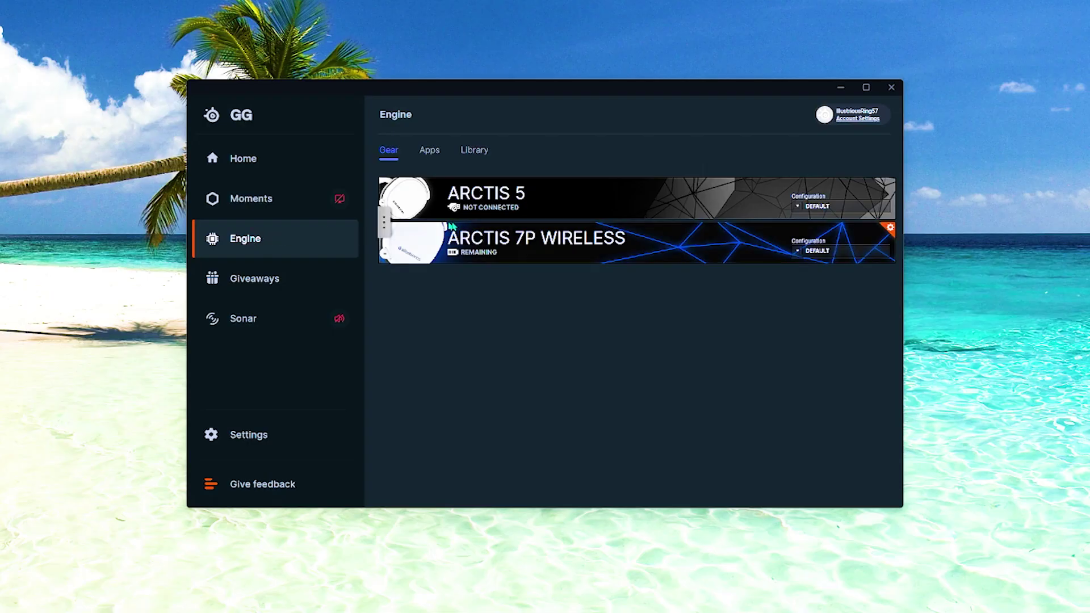
- Open the Arctis 7P Wireless configuration and show the equalizer Presets list with Flat
{"action": "left_click", "coordinate": [522, 237]}
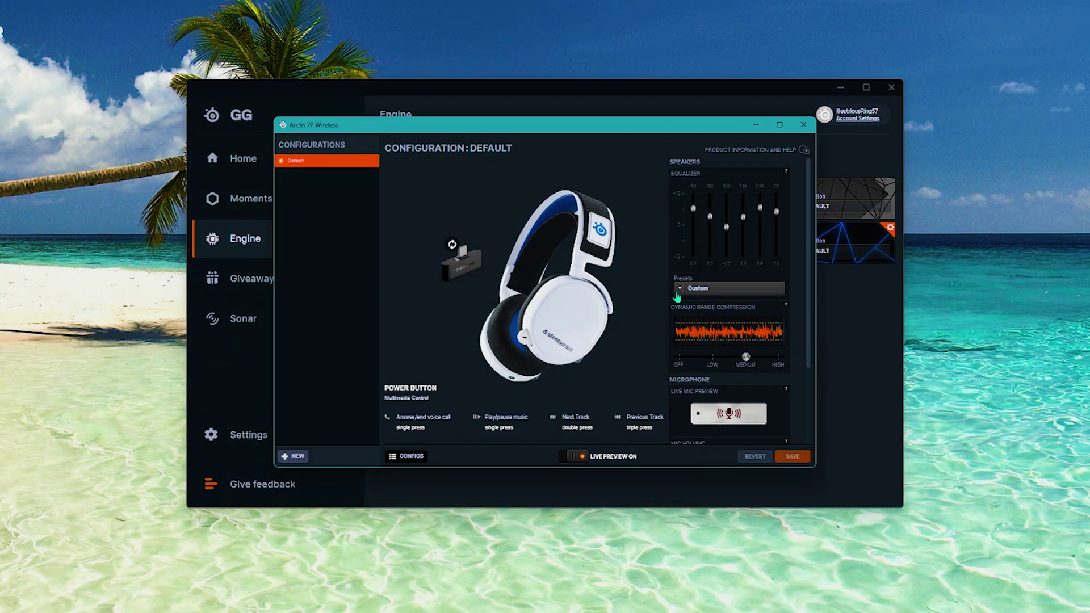
{"action": "left_click", "coordinate": [679, 288]}
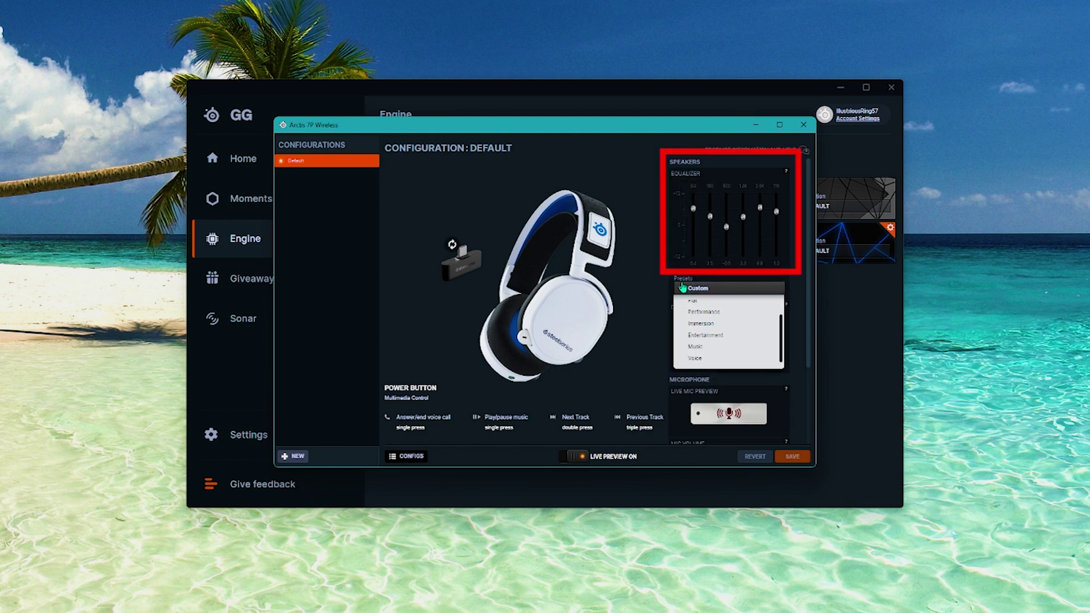
{"action": "left_click", "coordinate": [712, 289]}
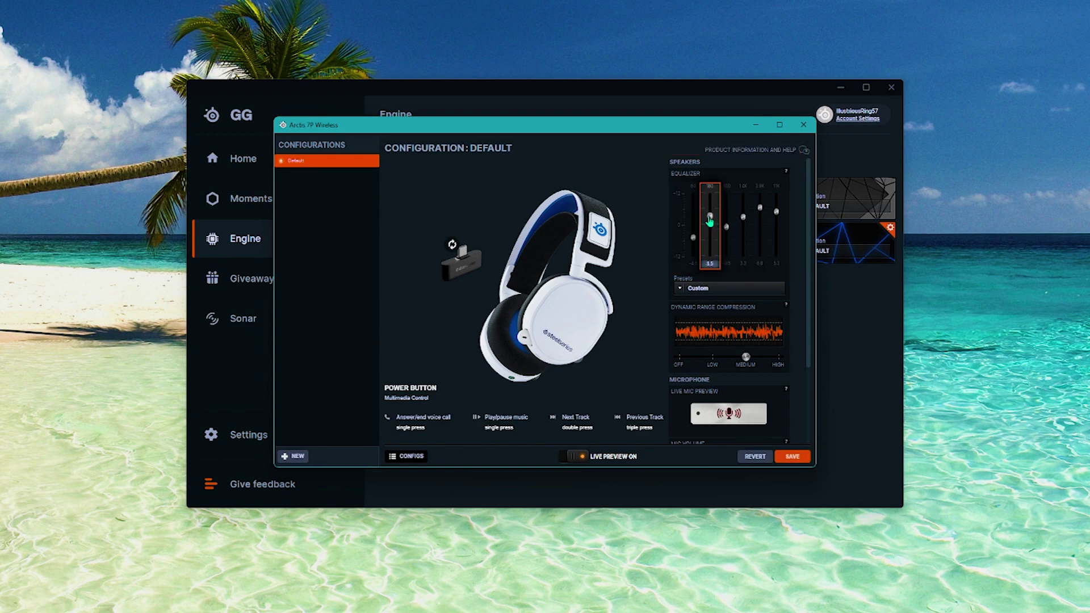
{"action": "left_click", "coordinate": [677, 292]}
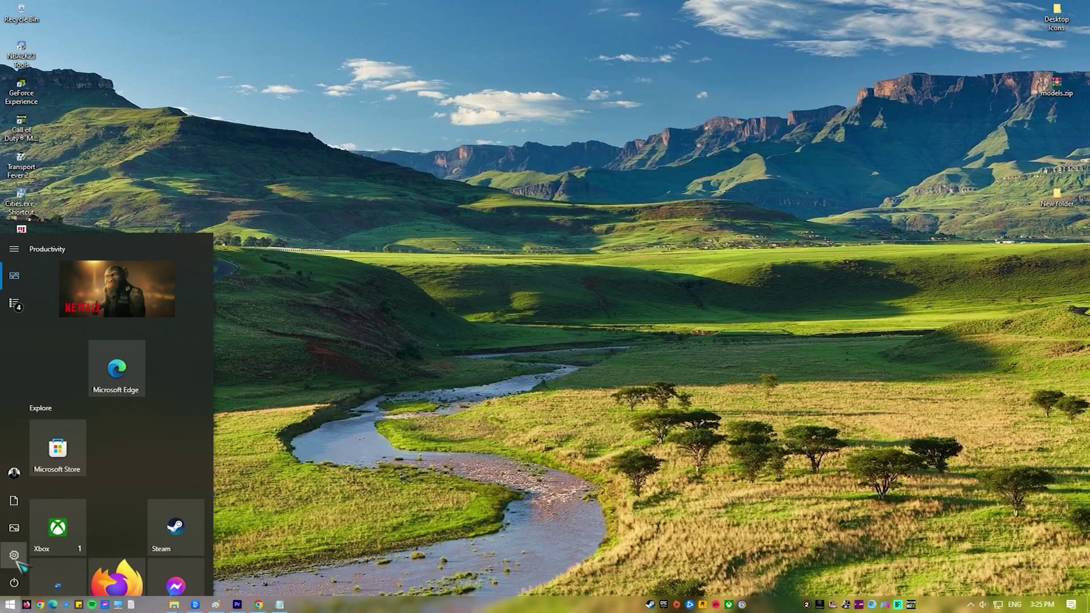
- Open Device Manager via search and auto-search a newer Headphones driver under Audio inputs and outputs
{"action": "type", "text": "update"}
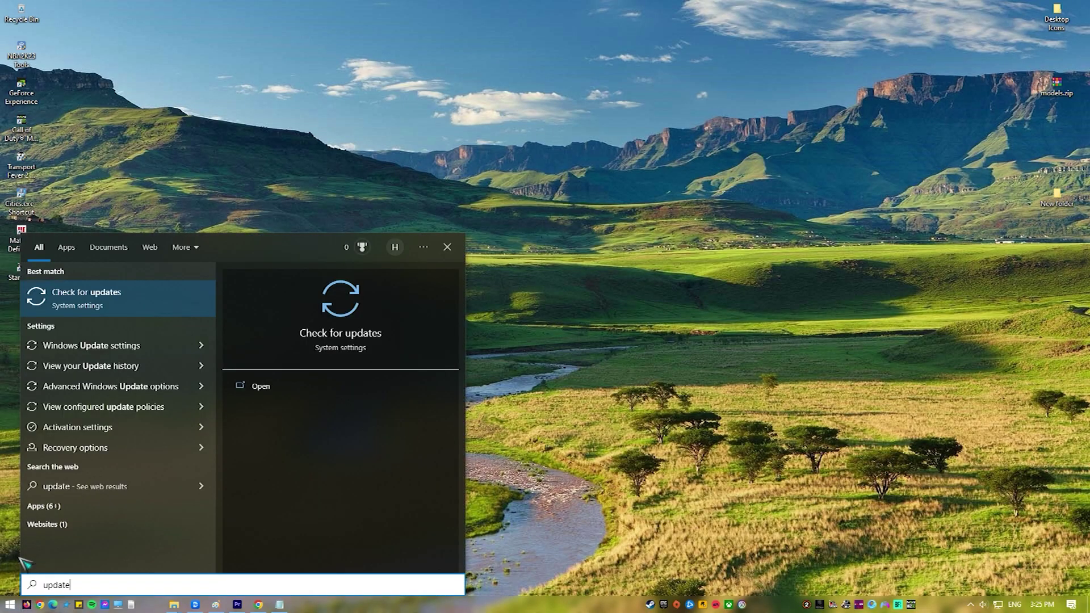
{"action": "left_click", "coordinate": [135, 299]}
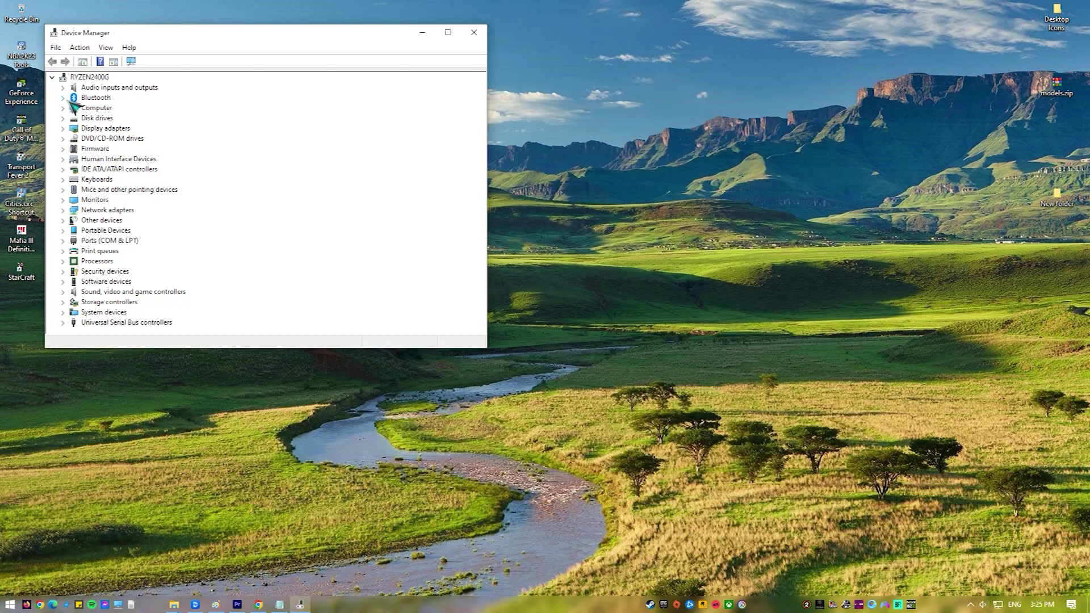
{"action": "left_click", "coordinate": [63, 87]}
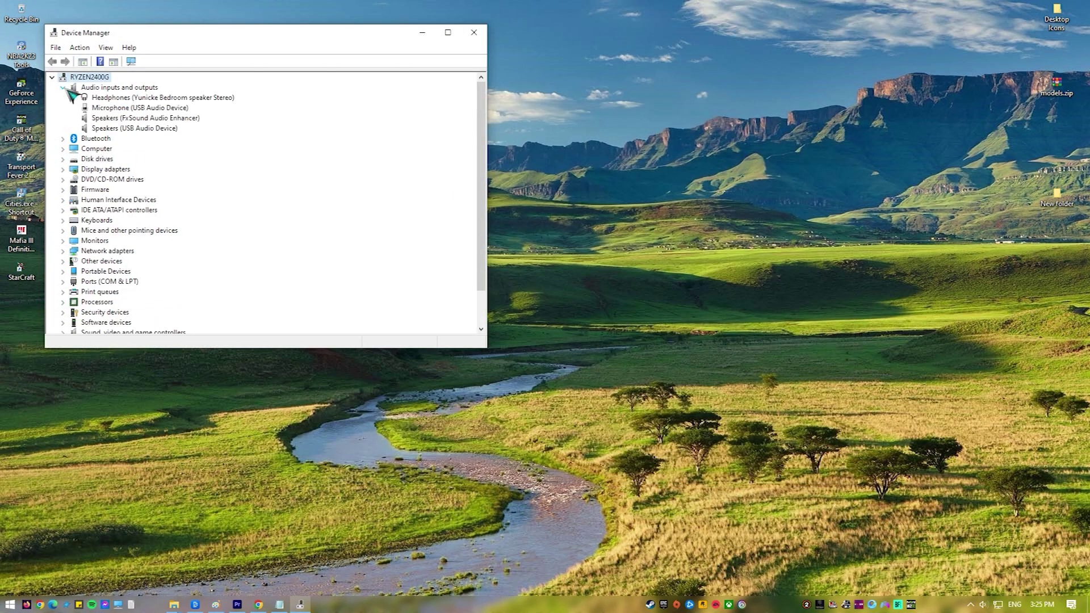
{"action": "right_click", "coordinate": [127, 105]}
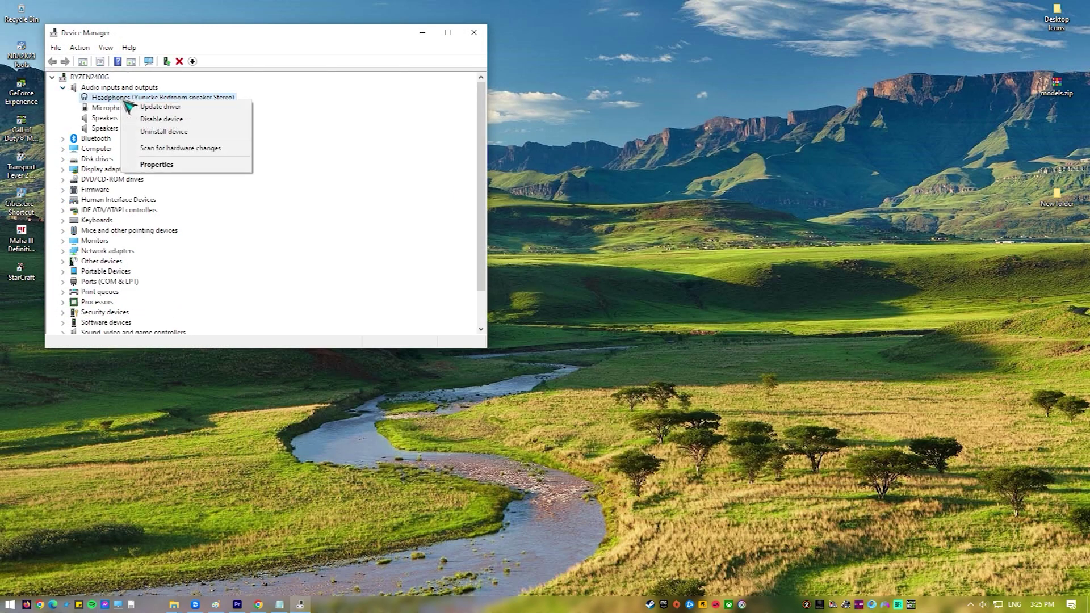
{"action": "left_click", "coordinate": [201, 108]}
{"action": "left_click", "coordinate": [227, 162]}
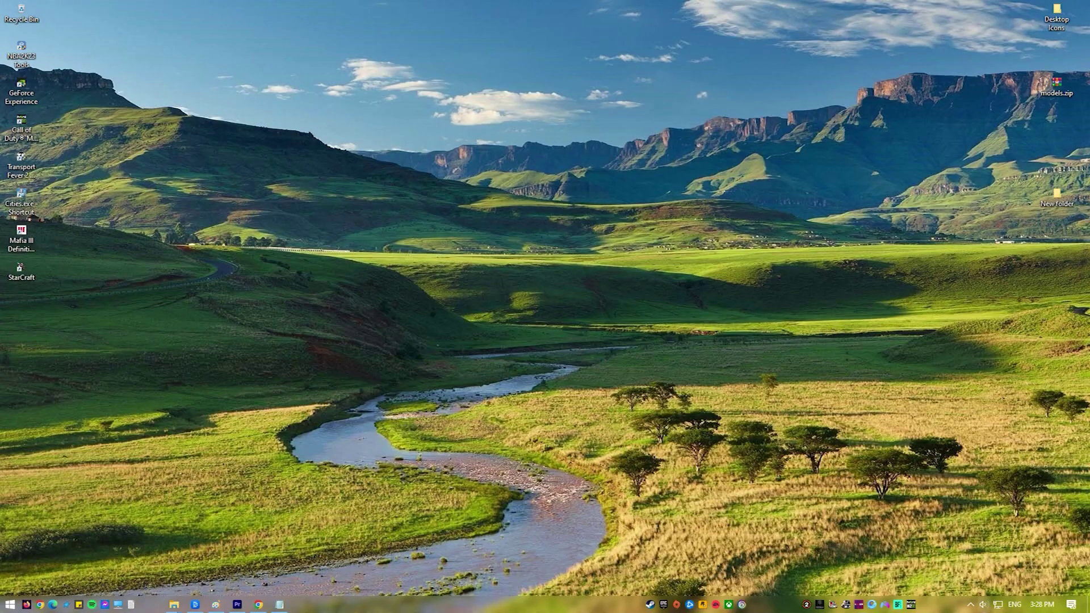
- Open the classic Sound control panel from the taskbar's Sound settings page
{"action": "right_click", "coordinate": [986, 606]}
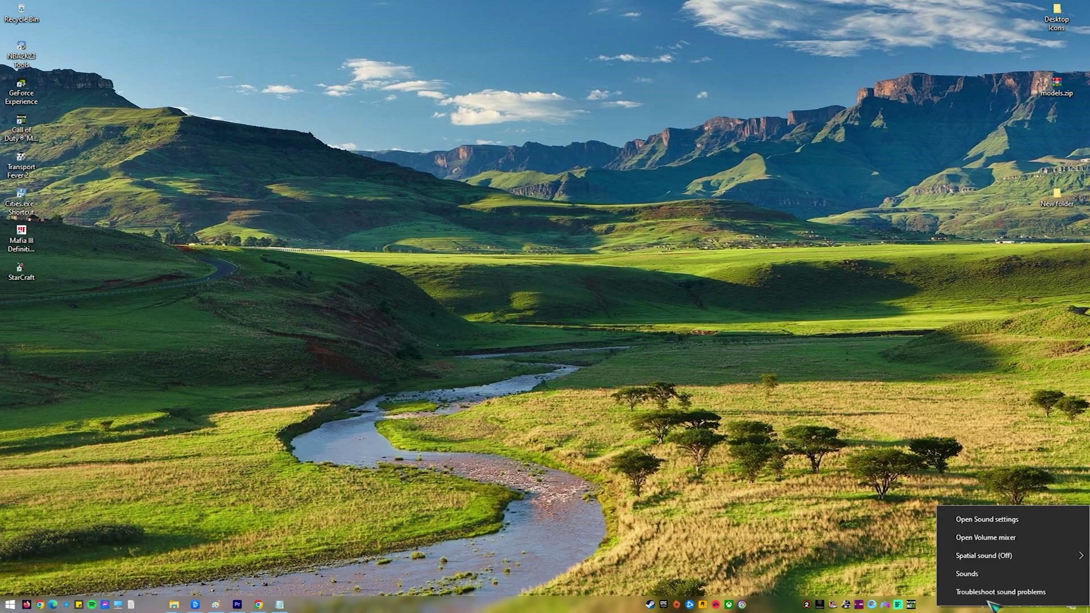
{"action": "left_click", "coordinate": [994, 526]}
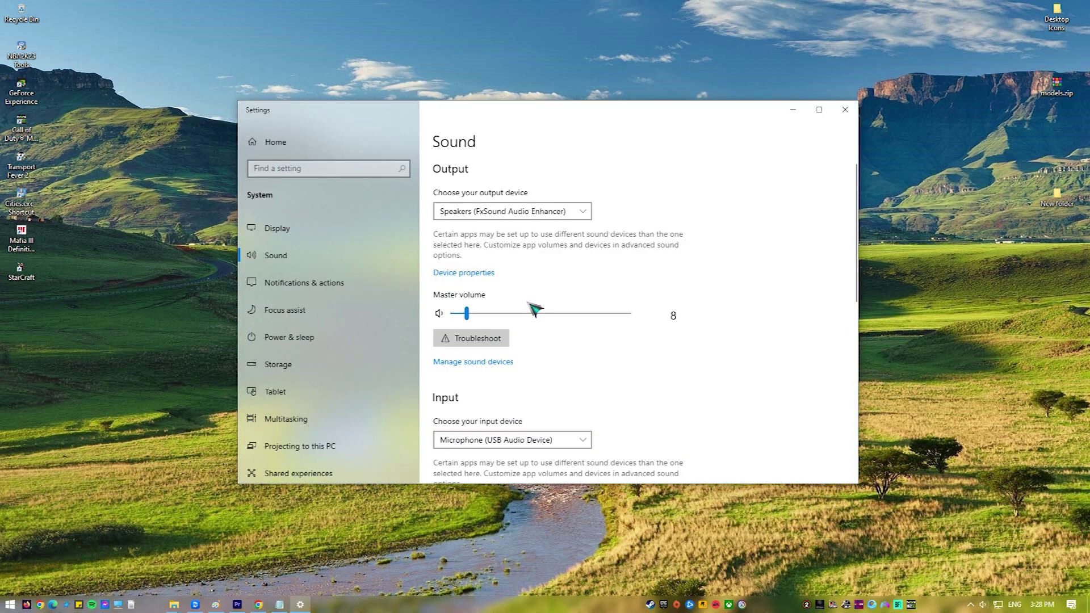
{"action": "scroll", "coordinate": [546, 366], "scroll_direction": "down", "scroll_amount": 2}
{"action": "scroll", "coordinate": [550, 372], "scroll_direction": "down", "scroll_amount": 10}
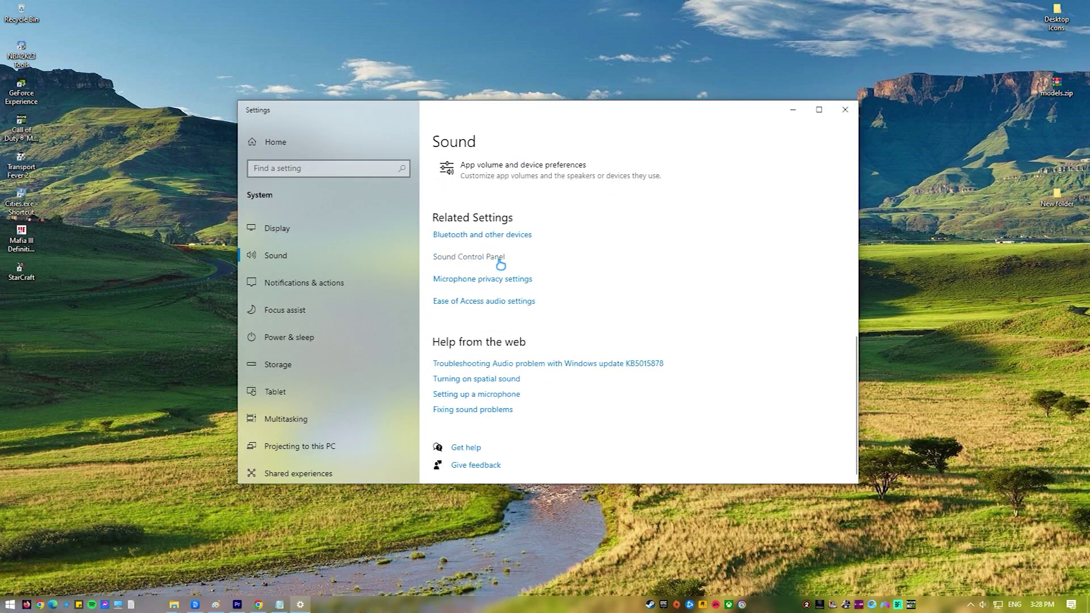
{"action": "left_click", "coordinate": [499, 261]}
{"action": "left_click_drag", "start_coordinate": [197, 43], "coordinate": [482, 142]}
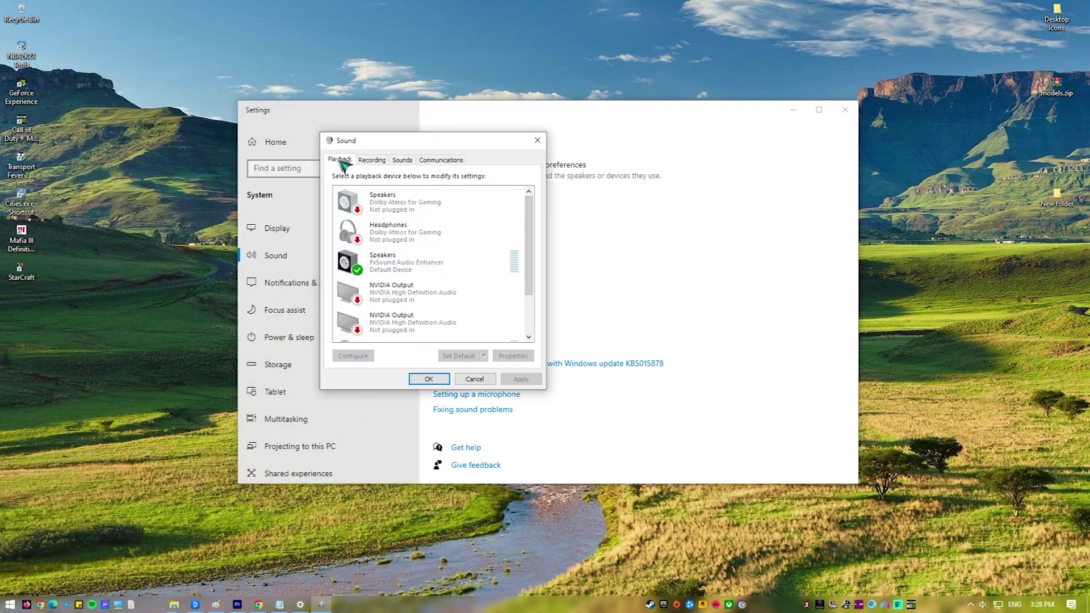
- Turn off Bass Boost, Headphone Virtualization and Loudness Equalization on Headphones, then apply
{"action": "scroll", "coordinate": [489, 250], "scroll_direction": "down", "scroll_amount": 2}
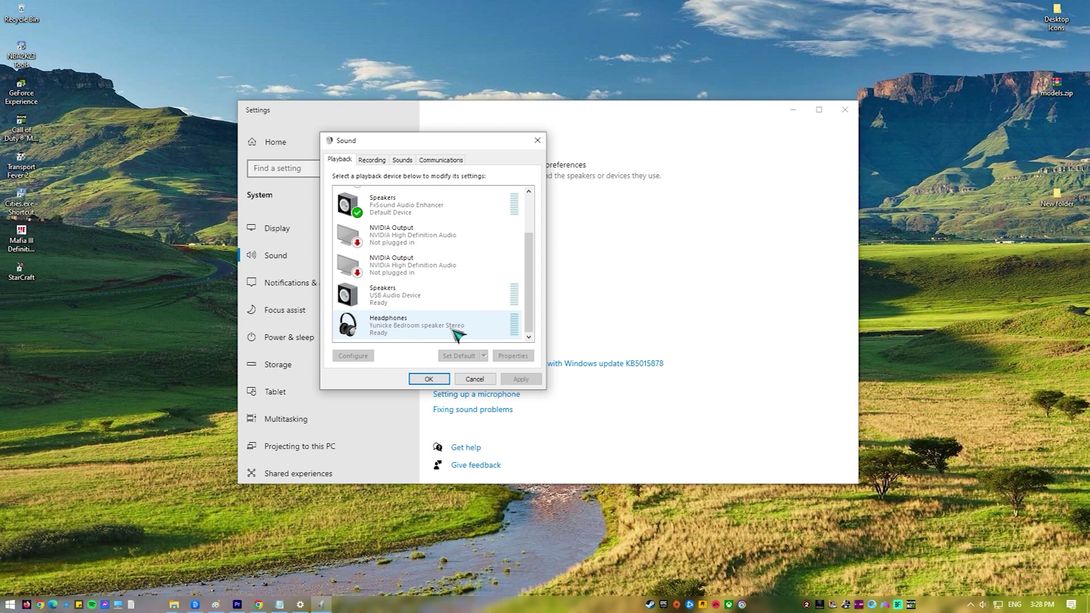
{"action": "left_click", "coordinate": [409, 328]}
{"action": "right_click", "coordinate": [414, 334]}
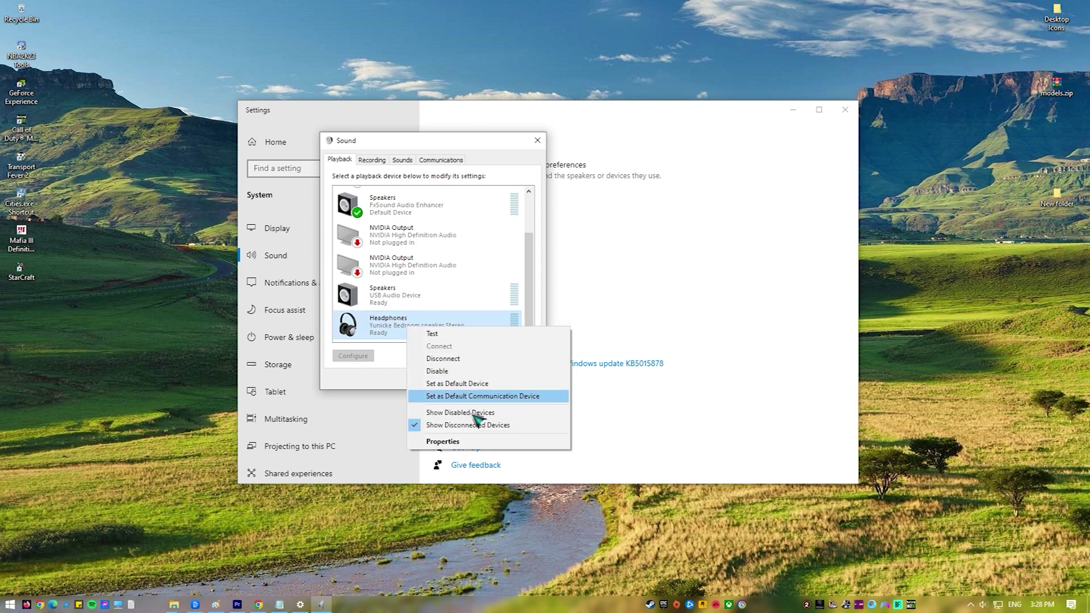
{"action": "left_click", "coordinate": [458, 442]}
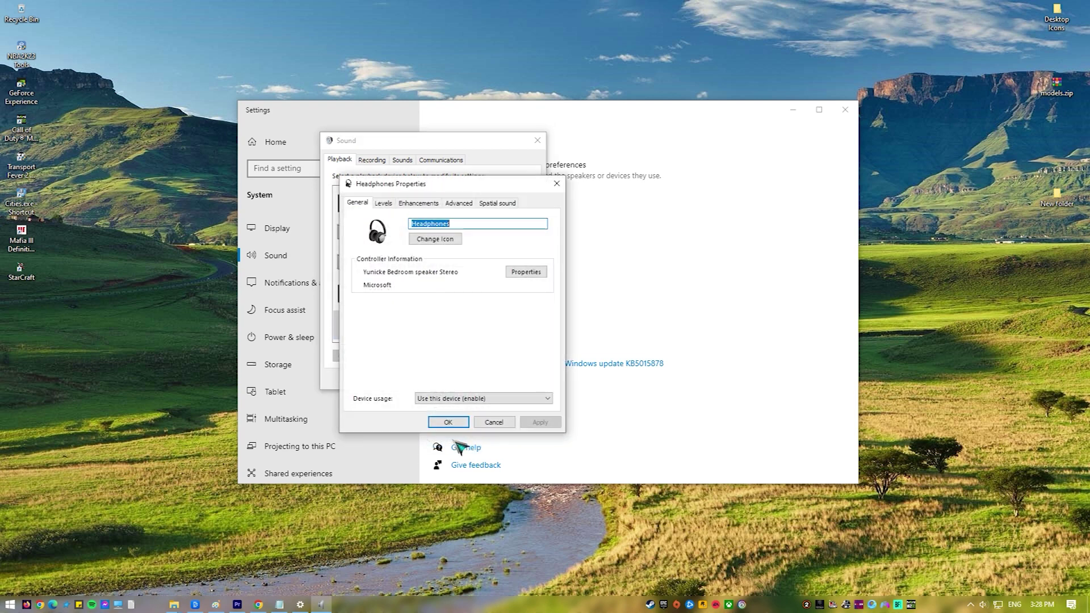
{"action": "left_click", "coordinate": [420, 204]}
{"action": "left_click", "coordinate": [364, 285]}
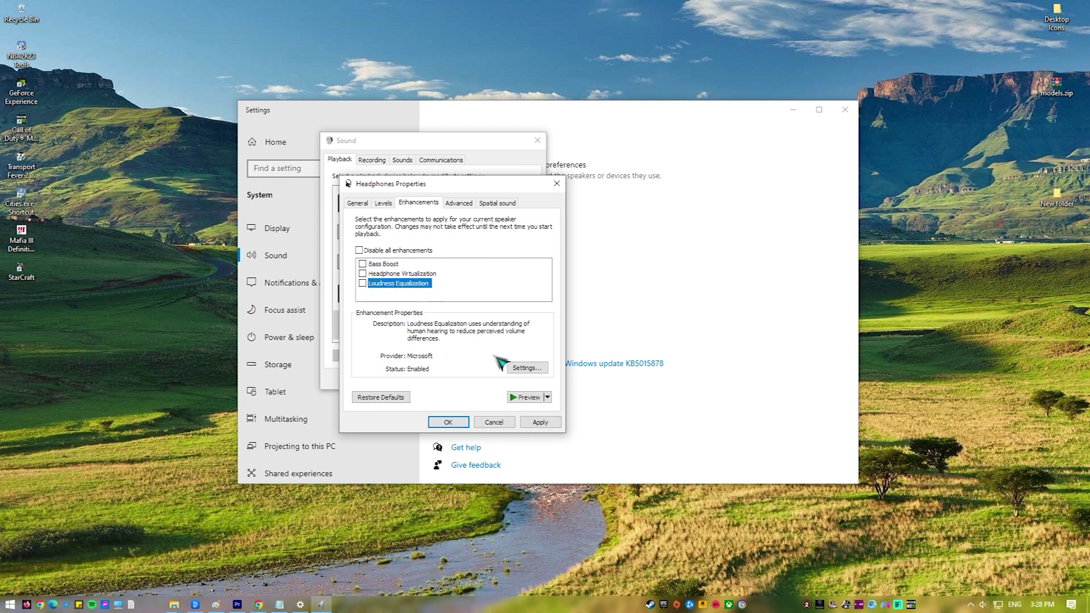
{"action": "left_click", "coordinate": [541, 423]}
{"action": "left_click", "coordinate": [448, 422]}
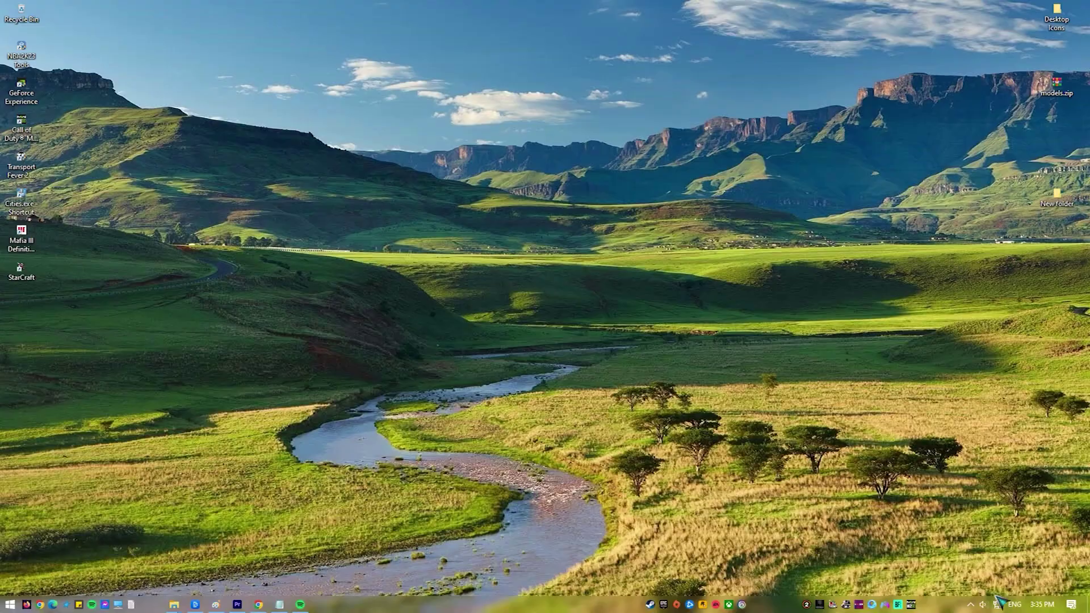
- Turn on Windows Sonic for Headphones spatial sound, bringing up Dolby Access's Atmos purchase page
{"action": "left_click", "coordinate": [987, 606]}
{"action": "right_click", "coordinate": [986, 606]}
{"action": "mouse_move", "coordinate": [1014, 558]}
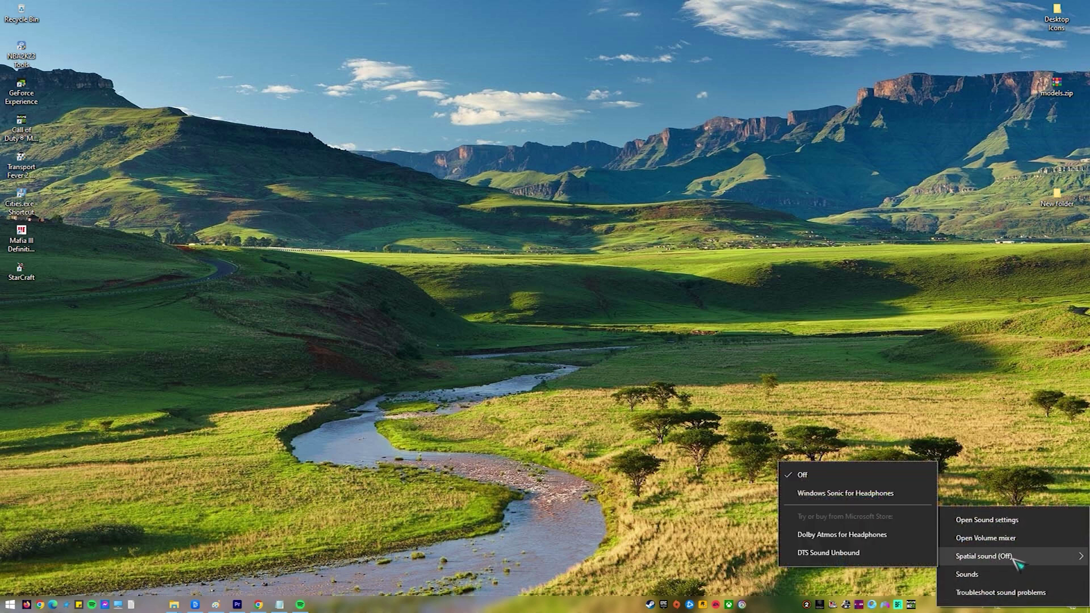
{"action": "left_click", "coordinate": [822, 534]}
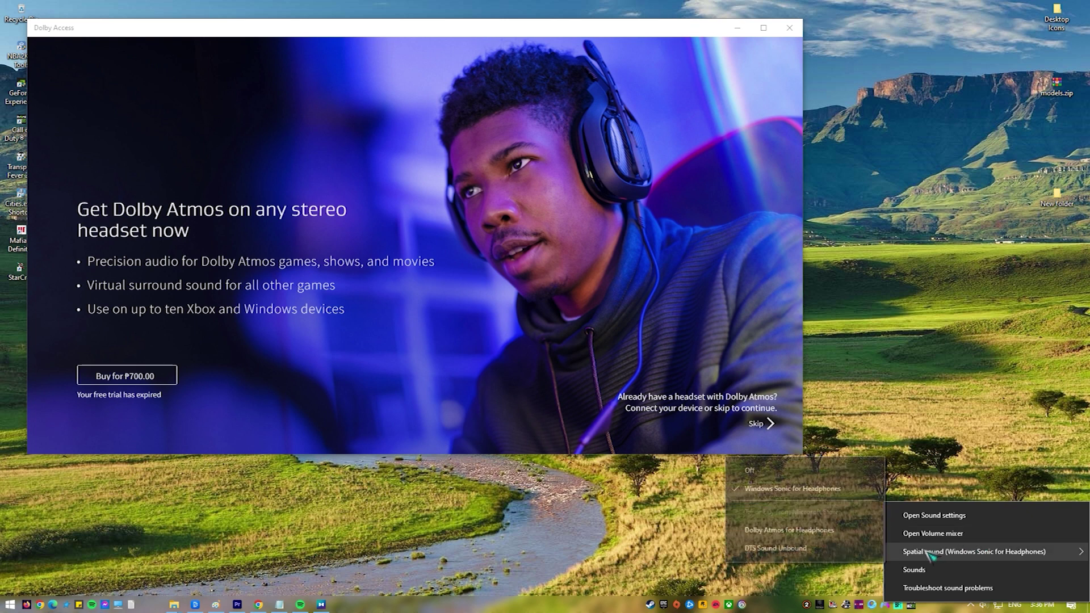
{"action": "left_click", "coordinate": [751, 471]}
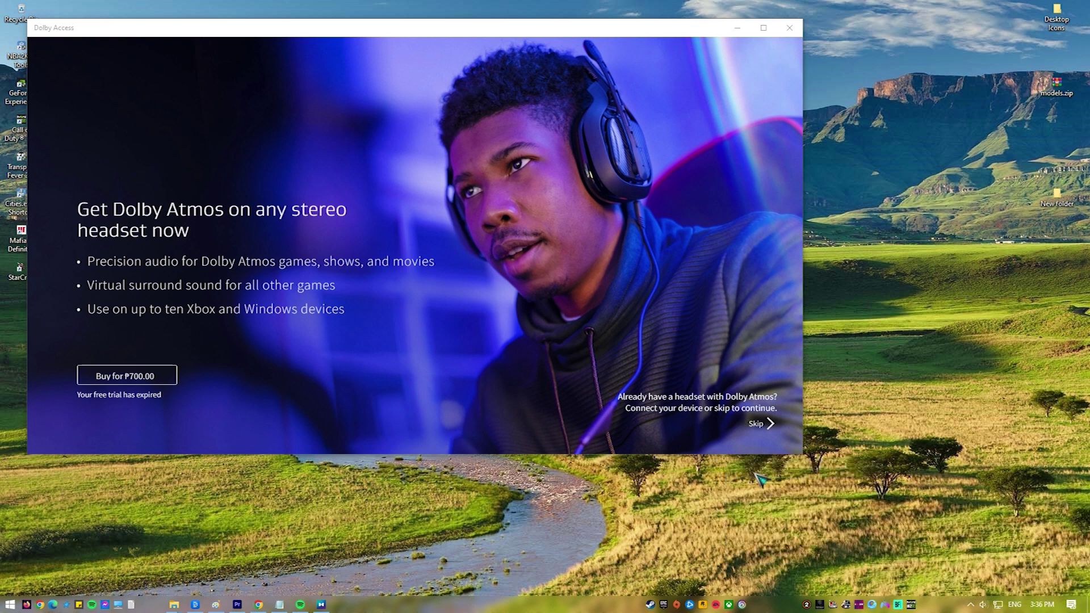